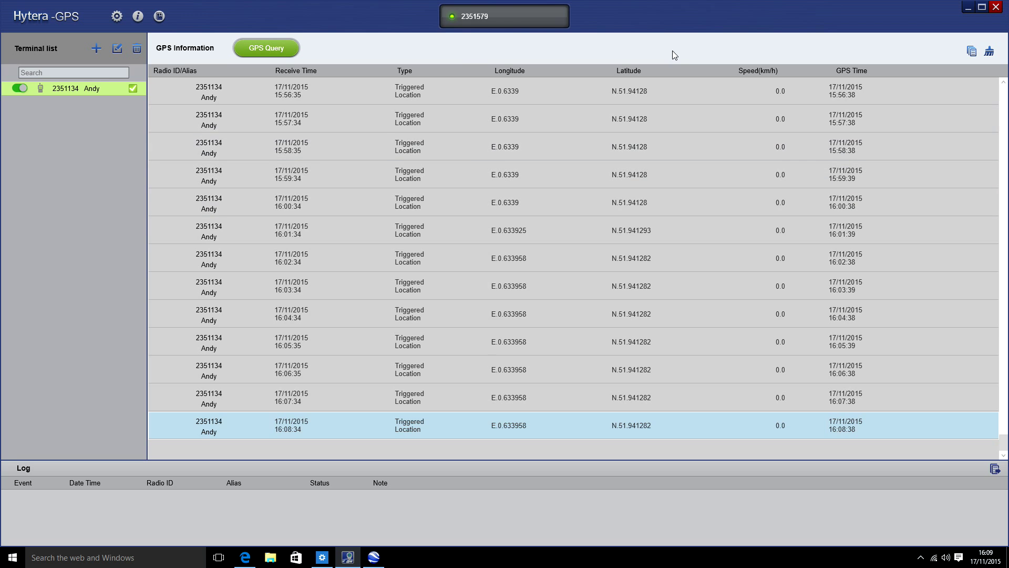
# Switch to Google Earth and examine the western end of the yellow GPS track where it loops through the town
pyautogui.click(969, 10)
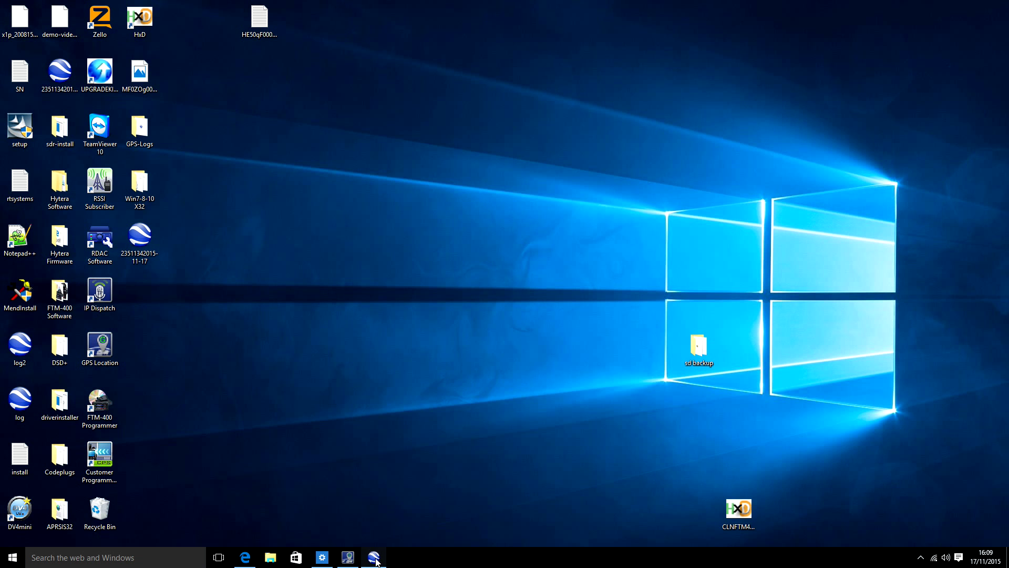
pyautogui.click(376, 561)
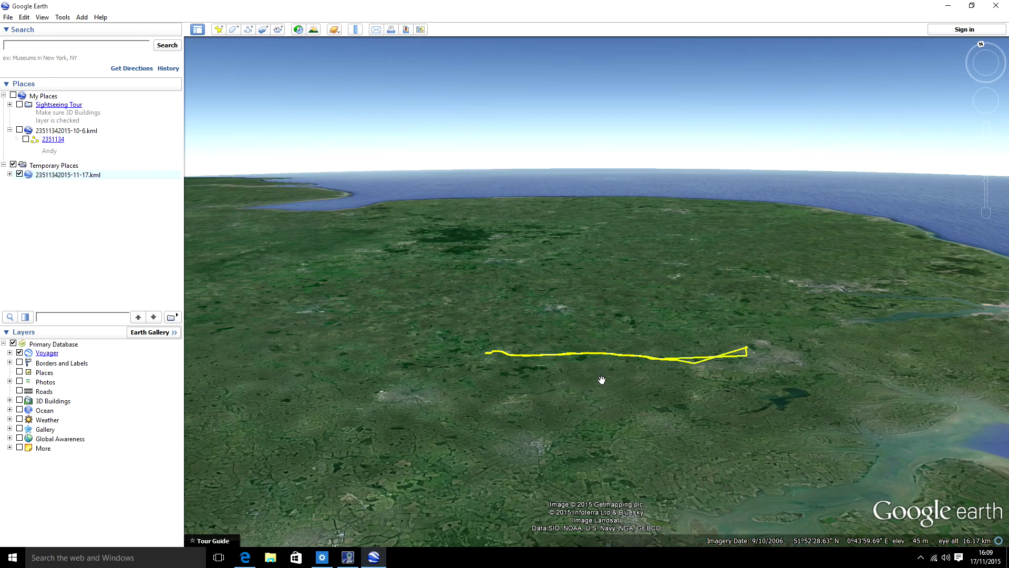
pyautogui.scroll(5, 602, 378)
pyautogui.scroll(4, 602, 379)
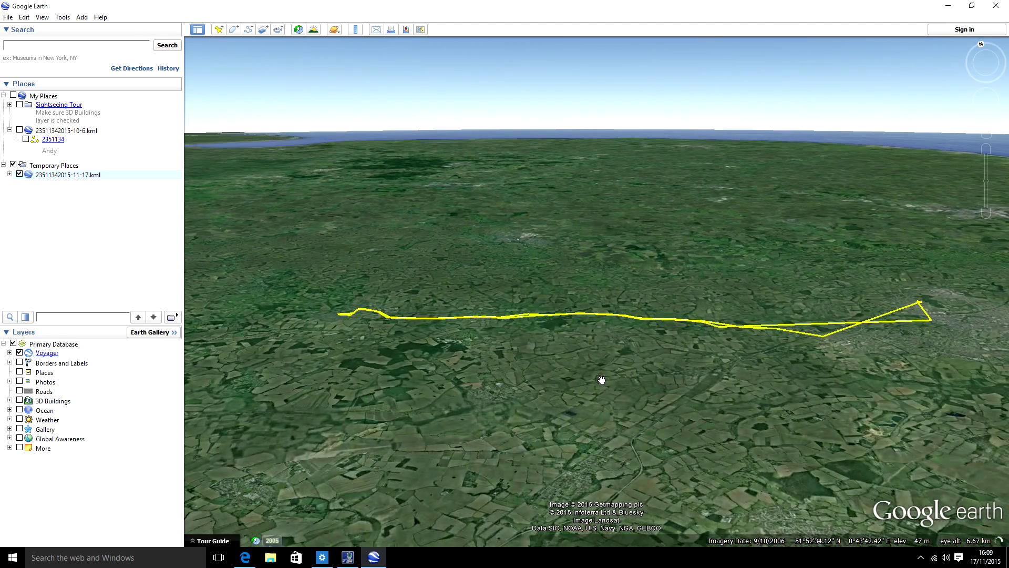
pyautogui.moveTo(422, 341); pyautogui.dragTo(511, 354)
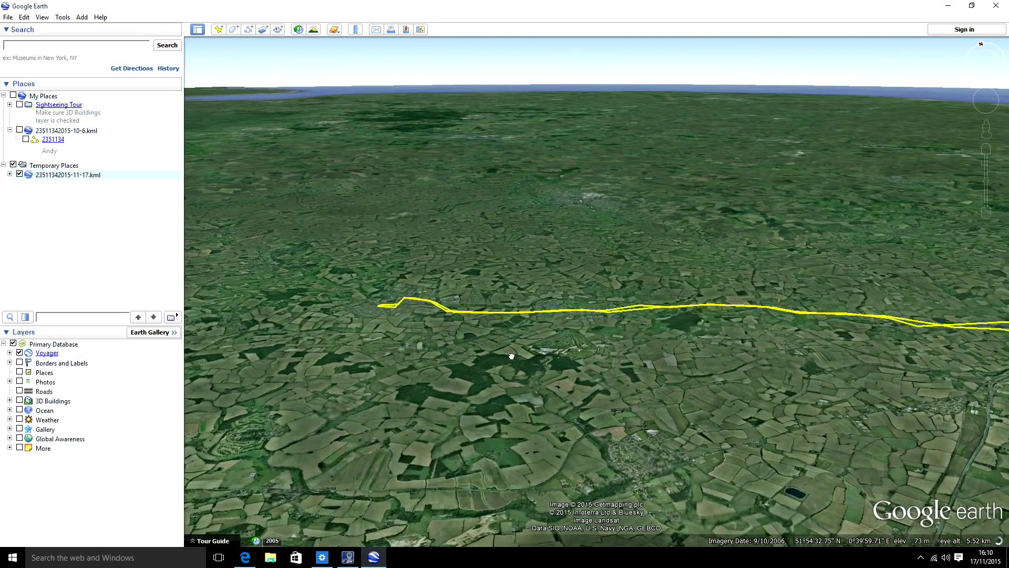
pyautogui.moveTo(413, 338); pyautogui.dragTo(516, 374)
pyautogui.scroll(4, 476, 352)
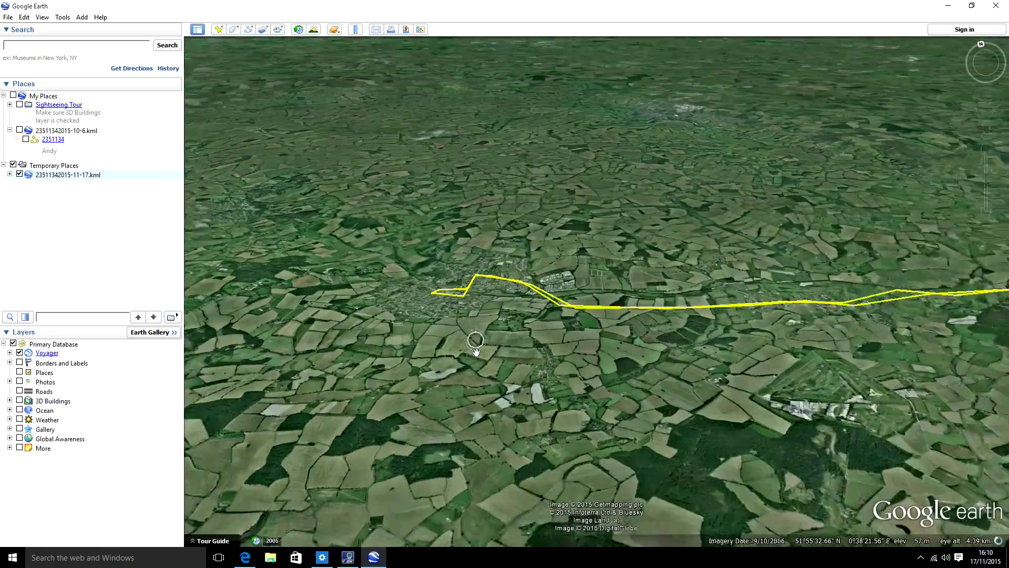
pyautogui.scroll(3, 518, 349)
pyautogui.scroll(2, 517, 348)
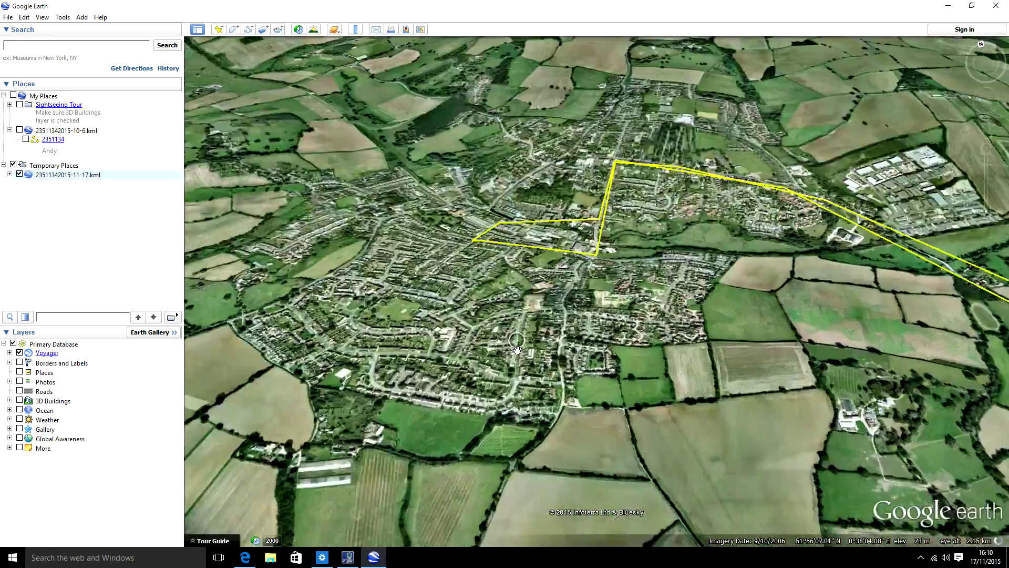
pyautogui.scroll(2, 477, 315)
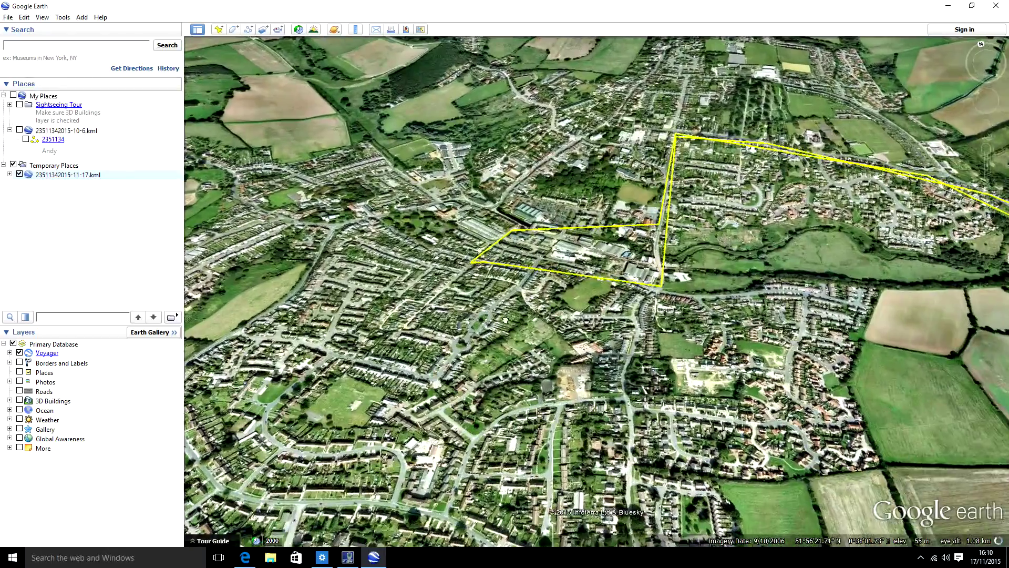
pyautogui.moveTo(477, 316)
pyautogui.mouseDown()
pyautogui.moveTo(576, 373)
pyautogui.moveTo(493, 328)
pyautogui.mouseUp()
pyautogui.scroll(2, 493, 327)
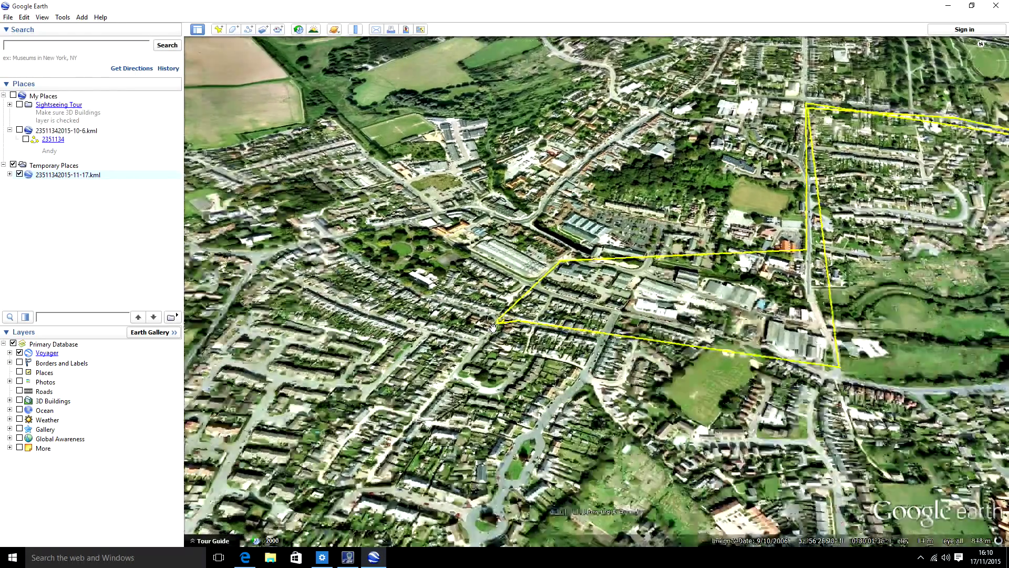
pyautogui.scroll(2, 505, 326)
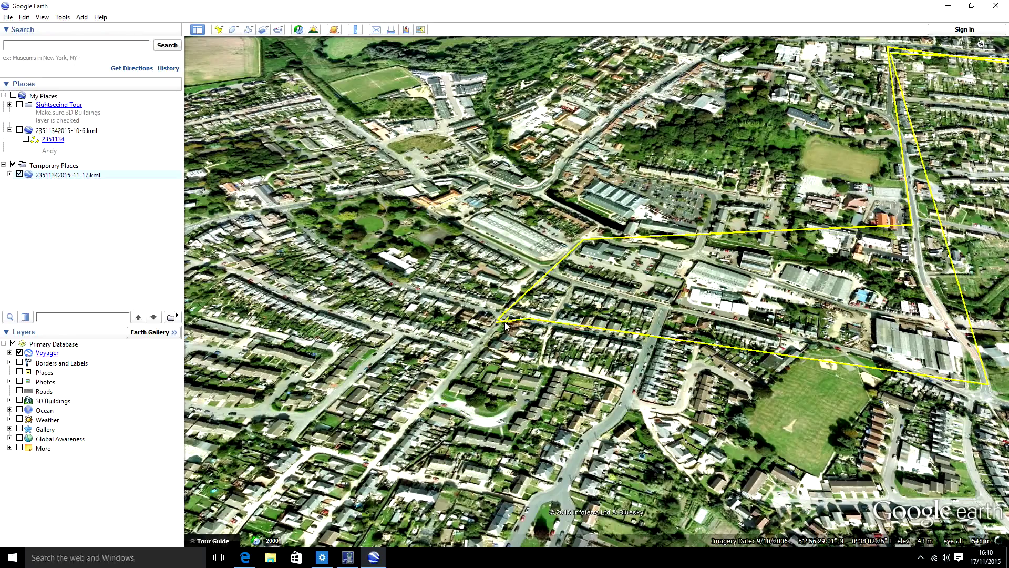
# Inspect how the track's town loop lines up with the road junction beside the playing field and the road running north
pyautogui.press('Right')
pyautogui.press('Down')
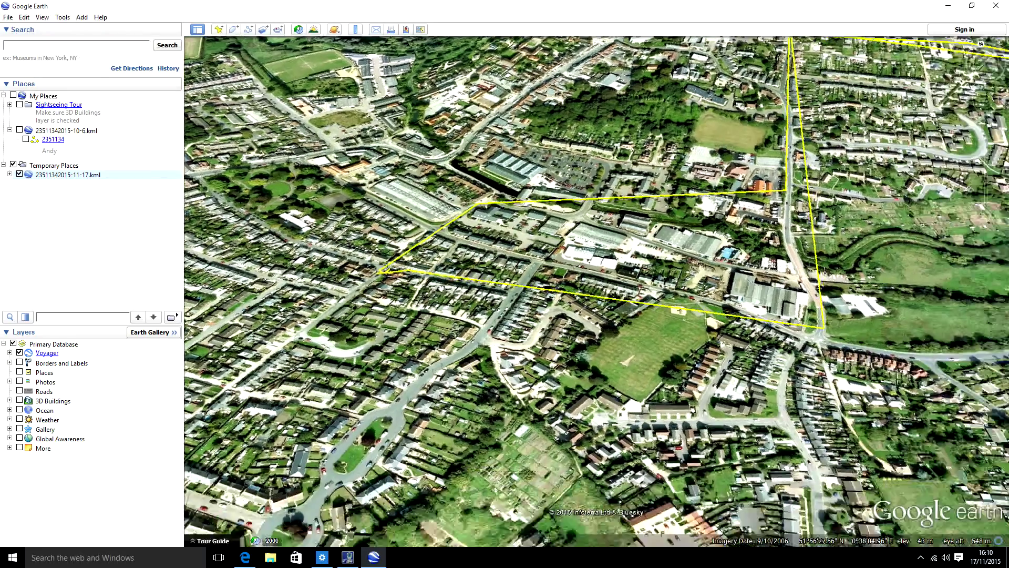
pyautogui.press('Right')
pyautogui.press('Down')
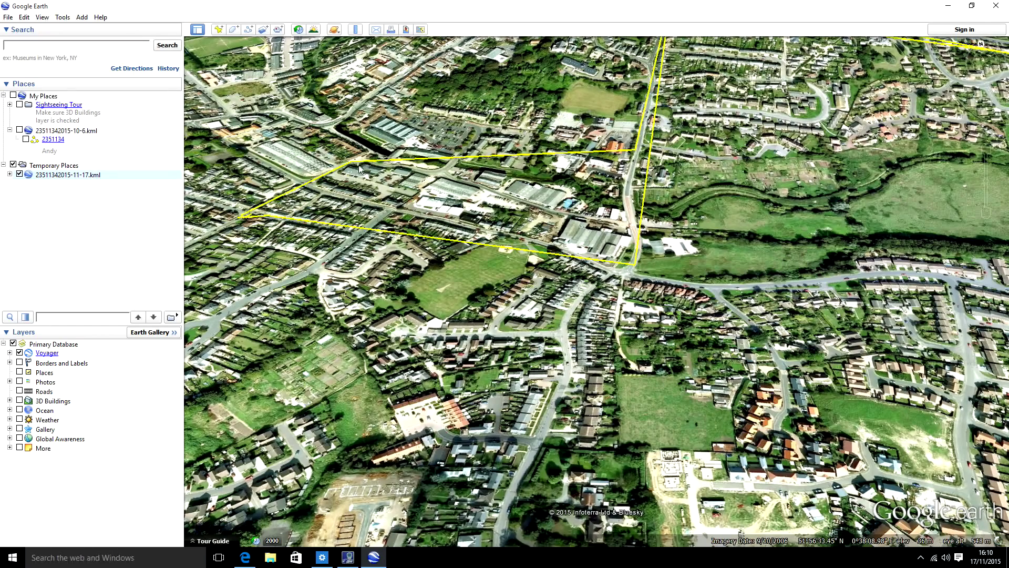
pyautogui.moveTo(712, 216); pyautogui.dragTo(699, 256)
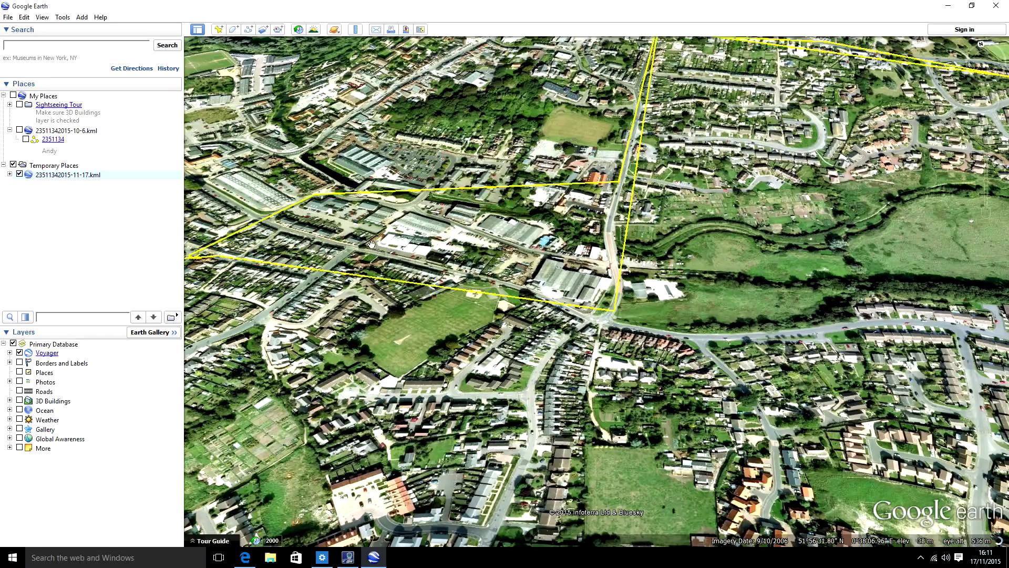
pyautogui.scroll(2, 519, 318)
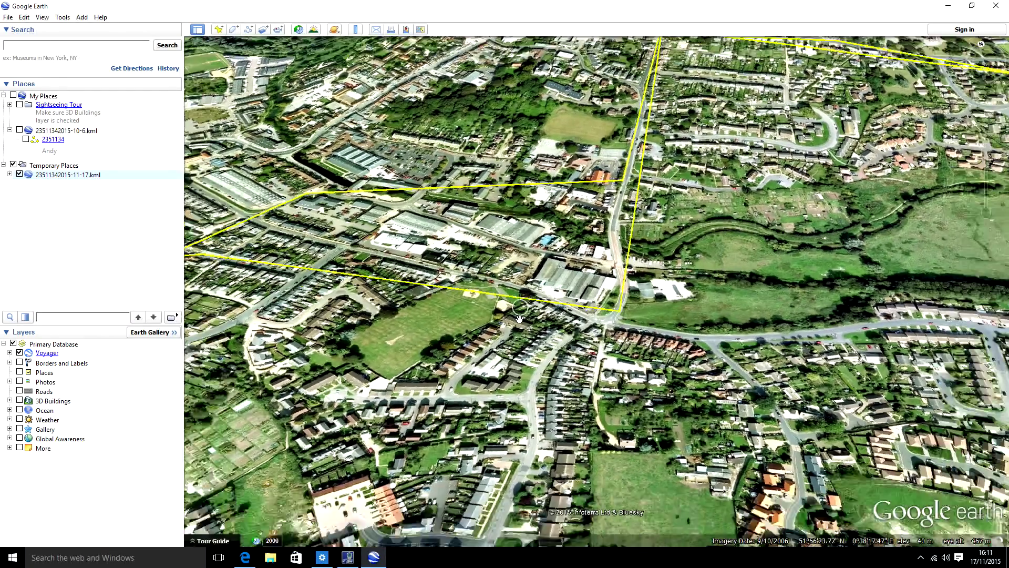
pyautogui.scroll(-3, 519, 318)
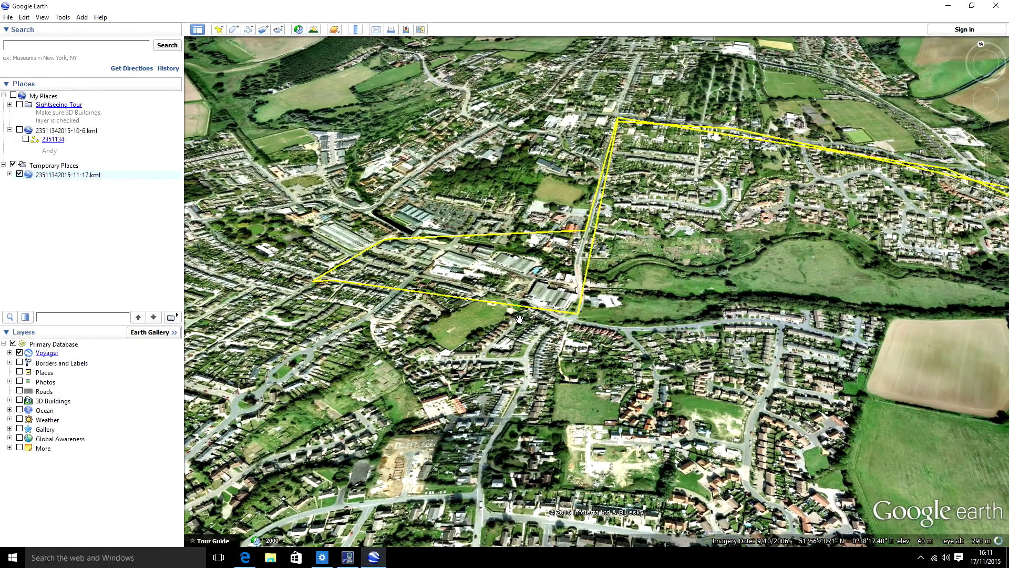
pyautogui.scroll(-2, 597, 308)
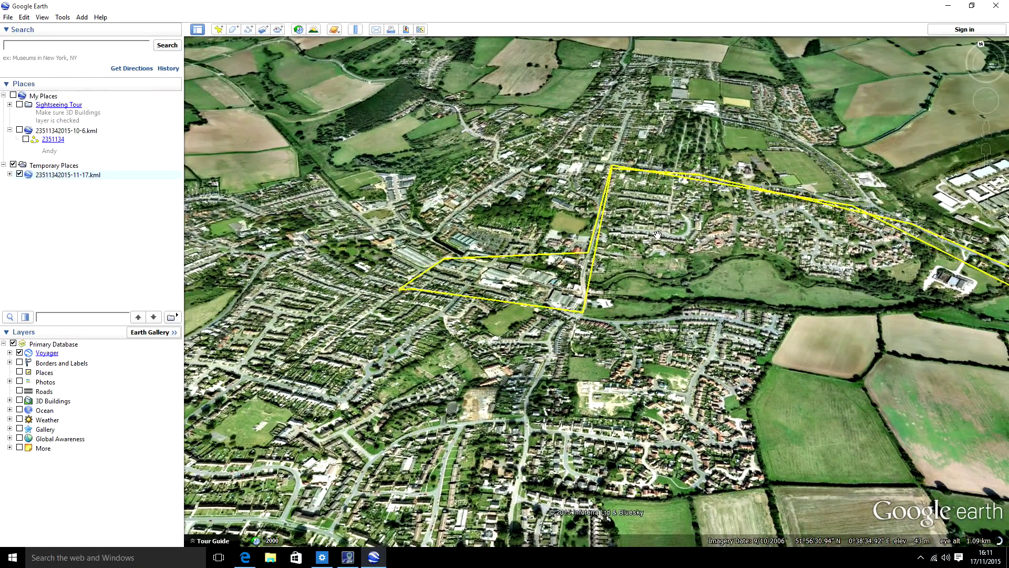
# Follow the GPS track eastward from the town across the farmland to the city at its far end
pyautogui.moveTo(657, 234); pyautogui.dragTo(447, 263)
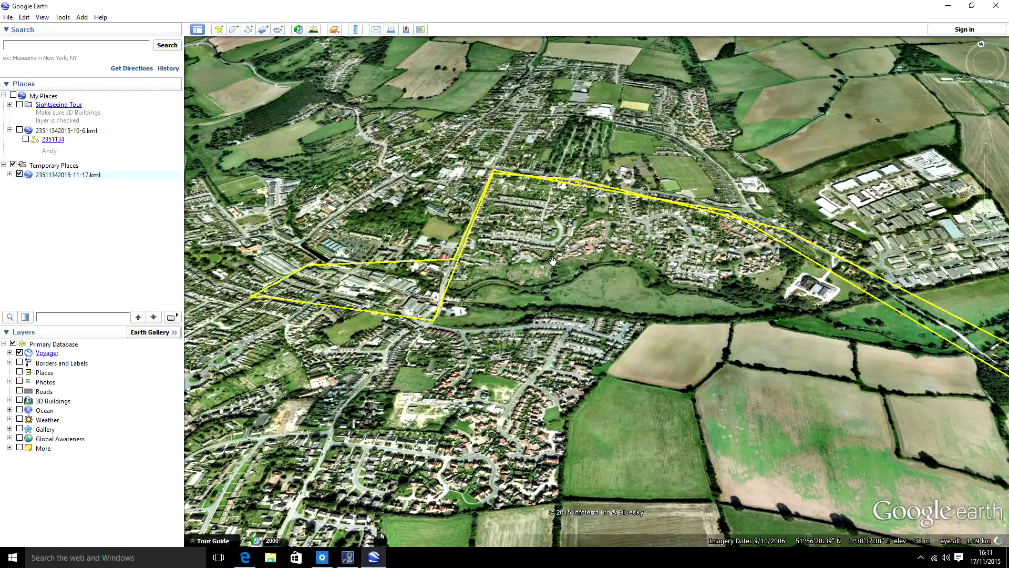
pyautogui.moveTo(639, 240); pyautogui.dragTo(503, 223)
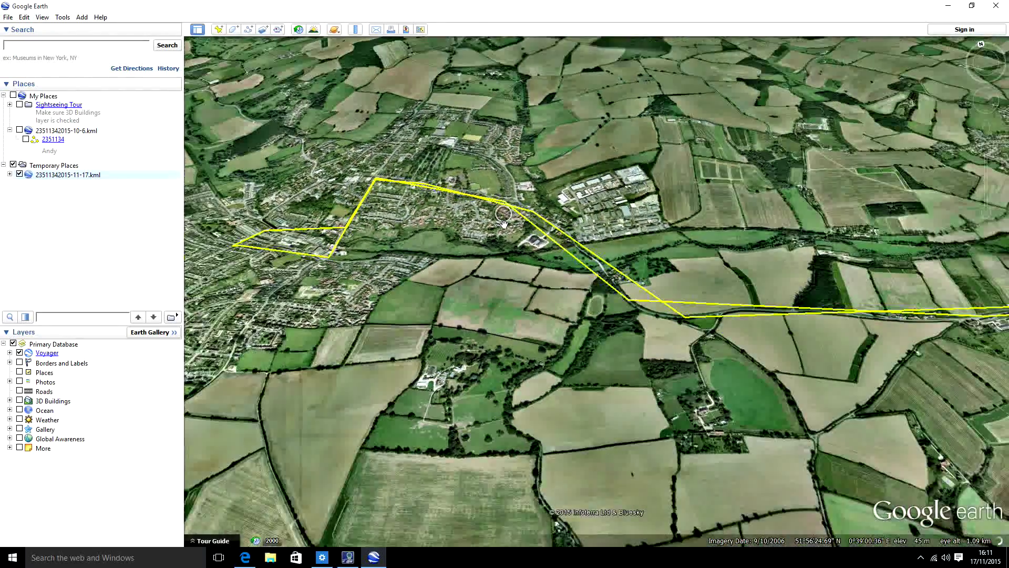
pyautogui.scroll(-3, 520, 228)
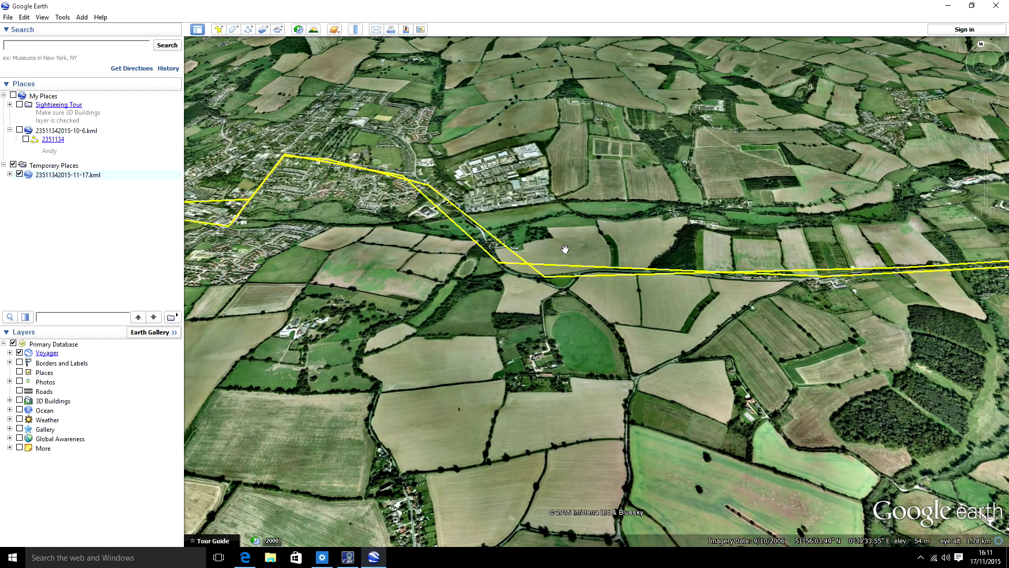
pyautogui.moveTo(573, 230); pyautogui.dragTo(449, 197)
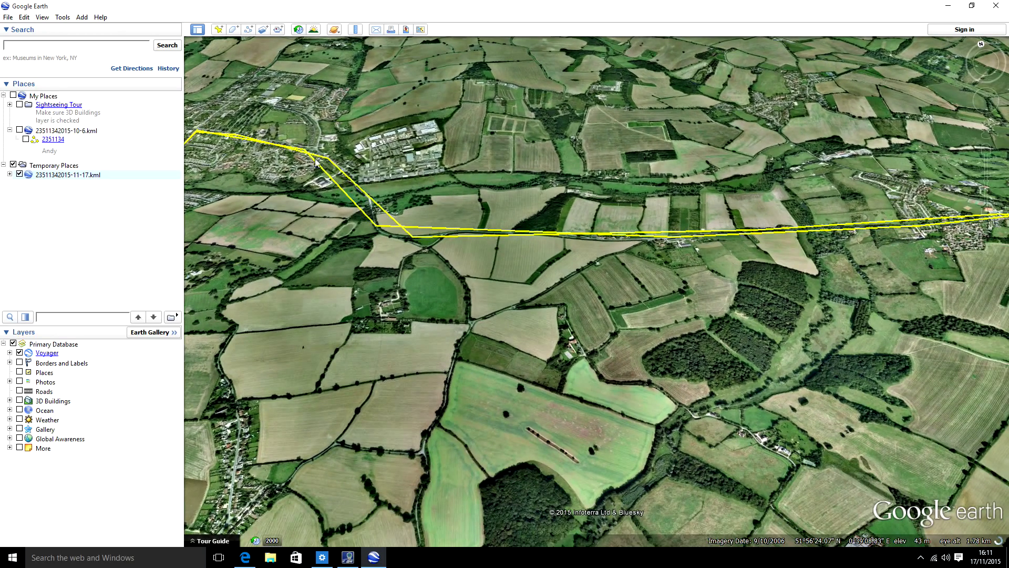
pyautogui.moveTo(549, 205); pyautogui.dragTo(523, 217)
pyautogui.scroll(-5, 501, 235)
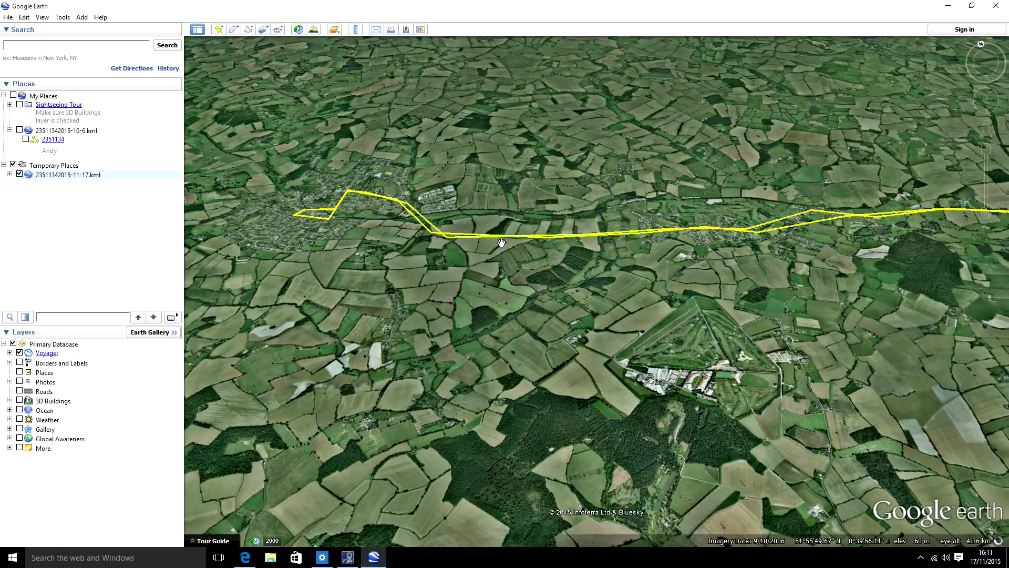
pyautogui.scroll(-3, 501, 243)
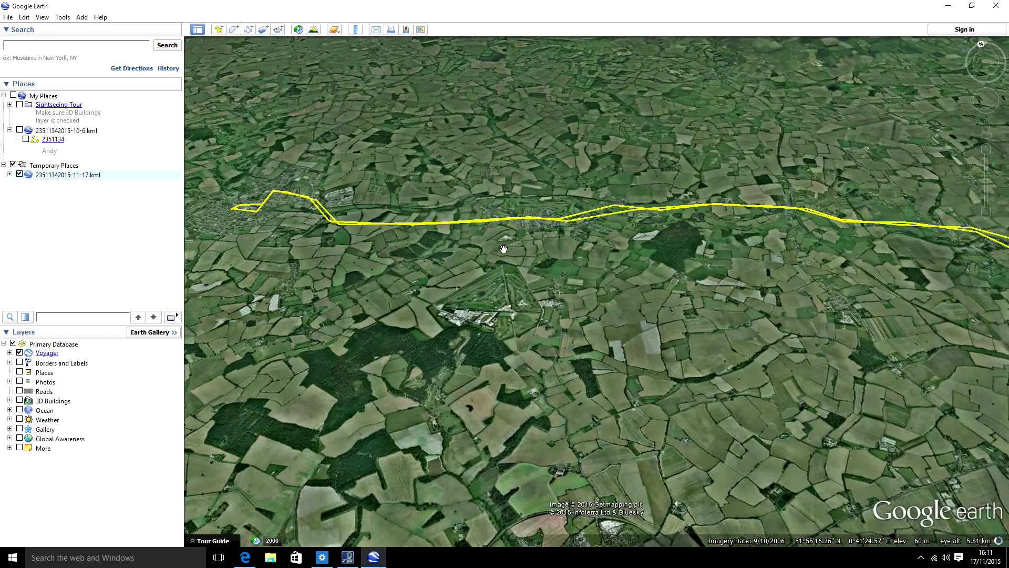
pyautogui.scroll(-4, 531, 245)
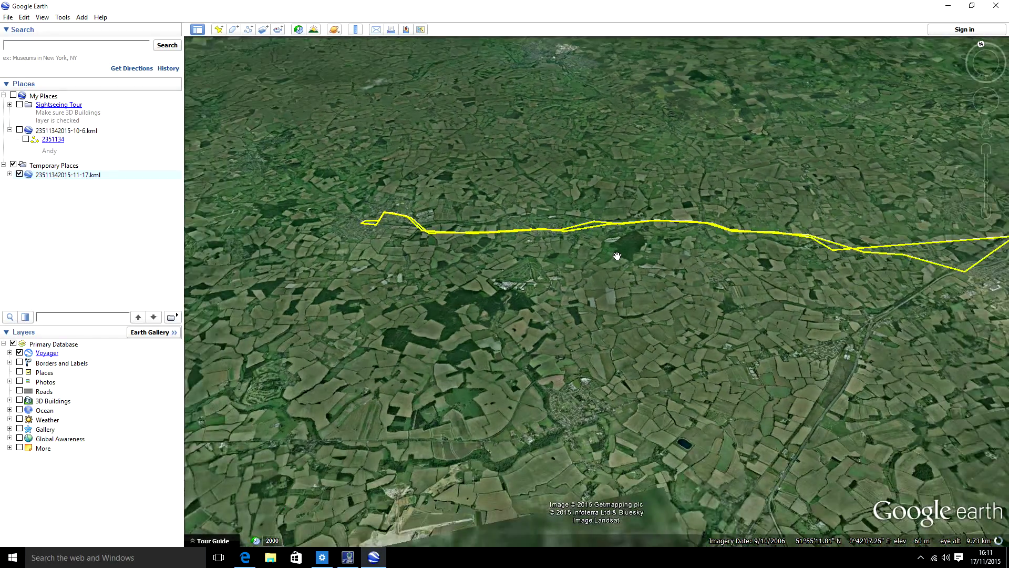
pyautogui.moveTo(617, 255); pyautogui.dragTo(561, 252)
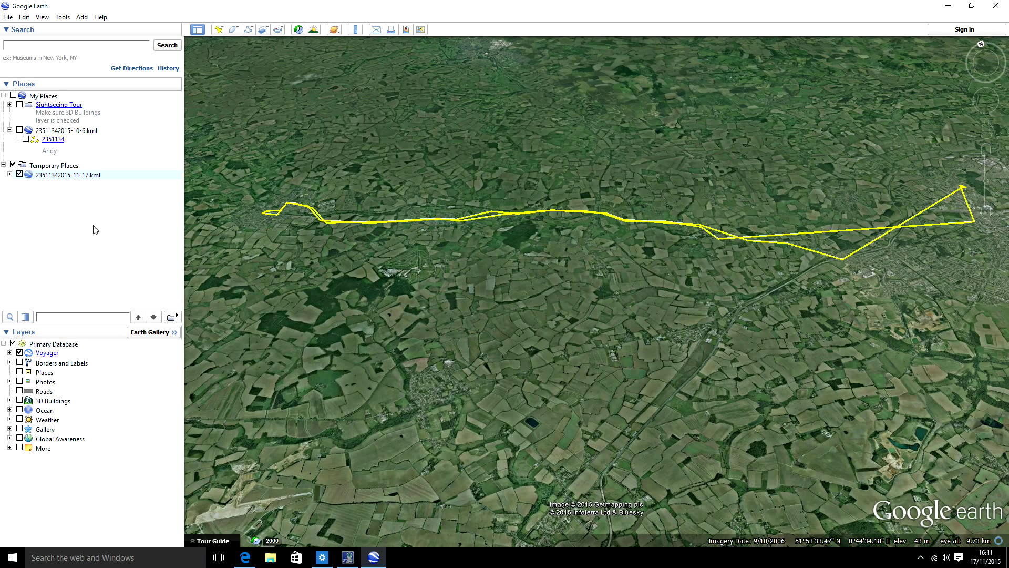
# Show the elevation profile for the 2015-11-17 KML track in Temporary Places
pyautogui.rightClick(71, 179)
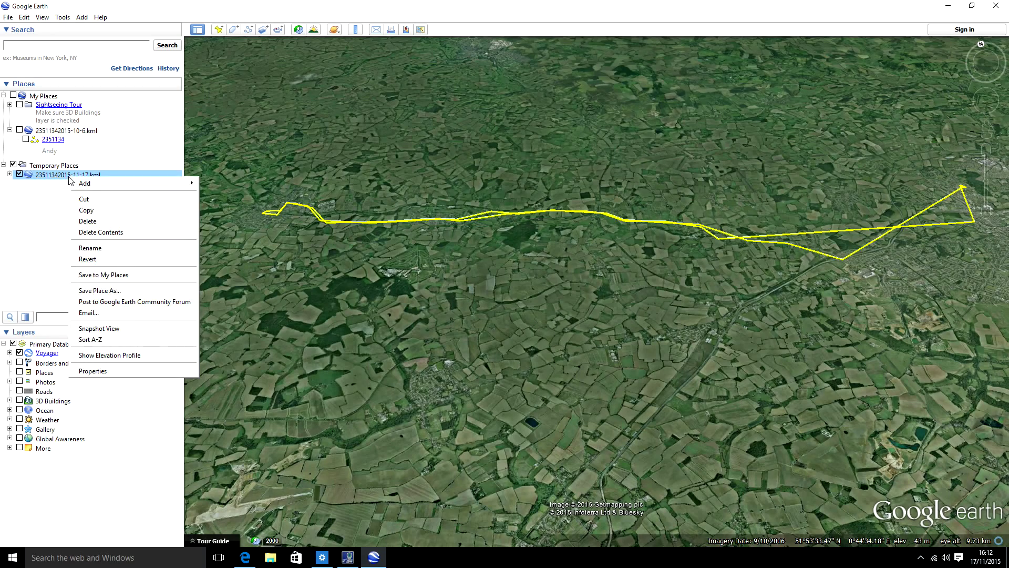
pyautogui.click(111, 357)
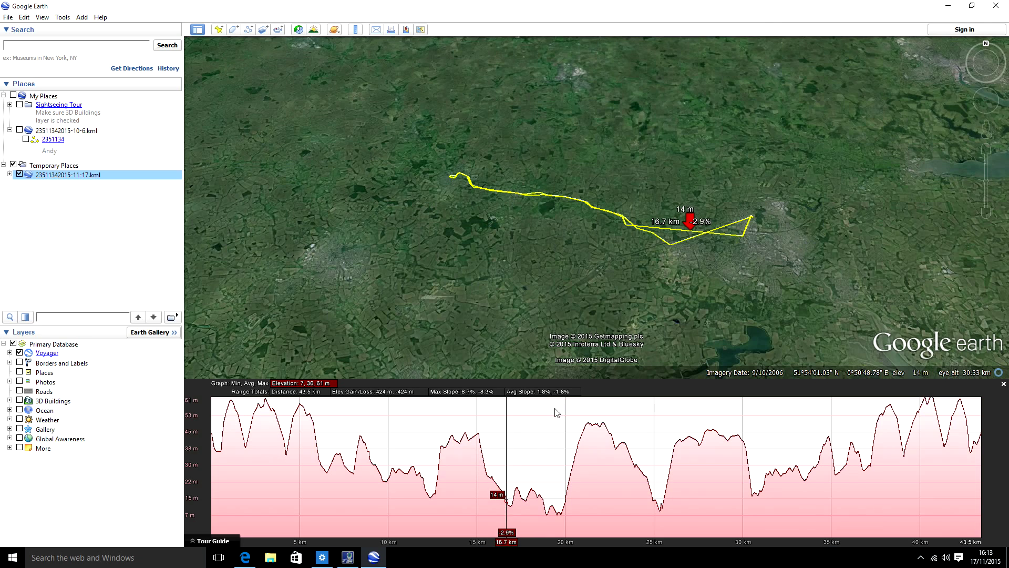
# Examine the eastern end of the track around the car parks beside the woodland, at the elevation marker
pyautogui.moveTo(658, 243); pyautogui.dragTo(550, 248)
pyautogui.scroll(3, 556, 236)
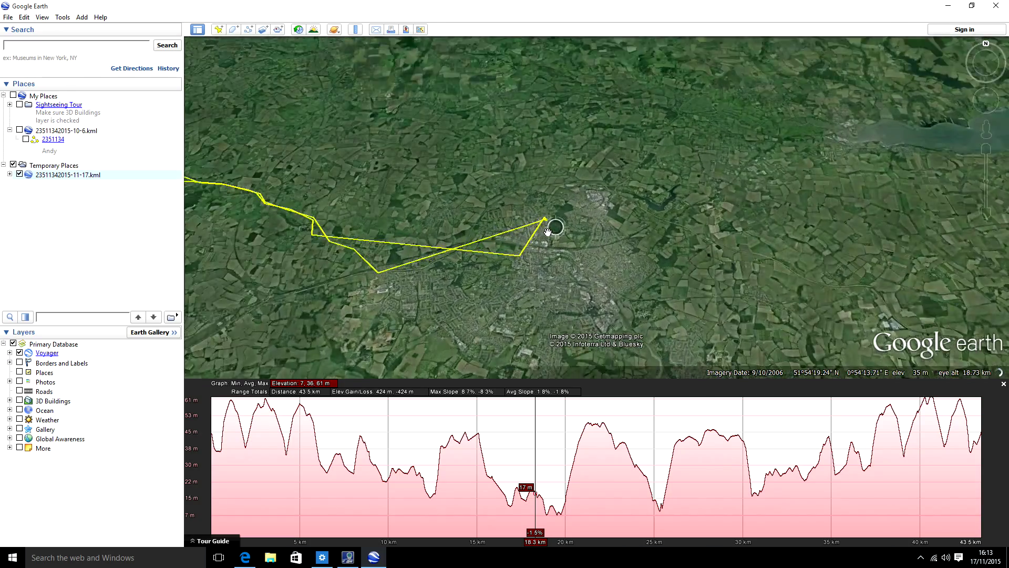
pyautogui.scroll(2, 425, 239)
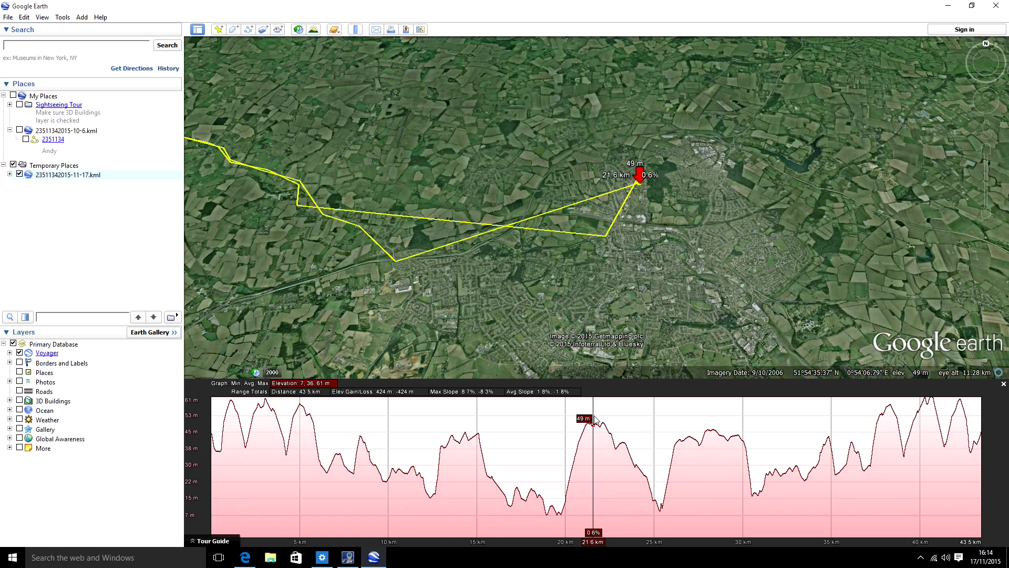
pyautogui.moveTo(641, 214)
pyautogui.mouseDown()
pyautogui.moveTo(504, 265)
pyautogui.moveTo(432, 259)
pyautogui.mouseUp()
pyautogui.scroll(3, 432, 258)
pyautogui.scroll(3, 430, 269)
pyautogui.scroll(4, 445, 245)
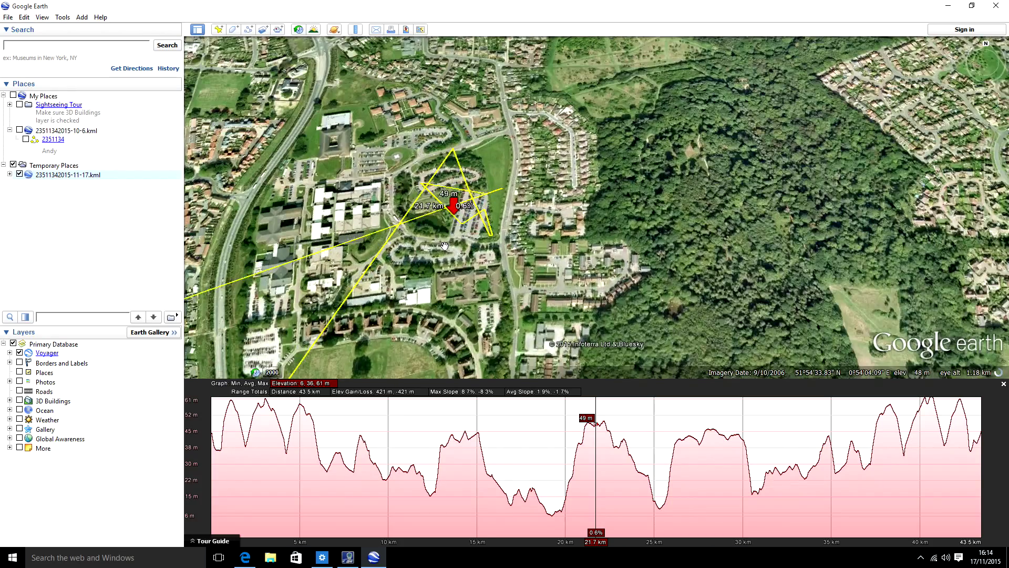
pyautogui.scroll(2, 445, 246)
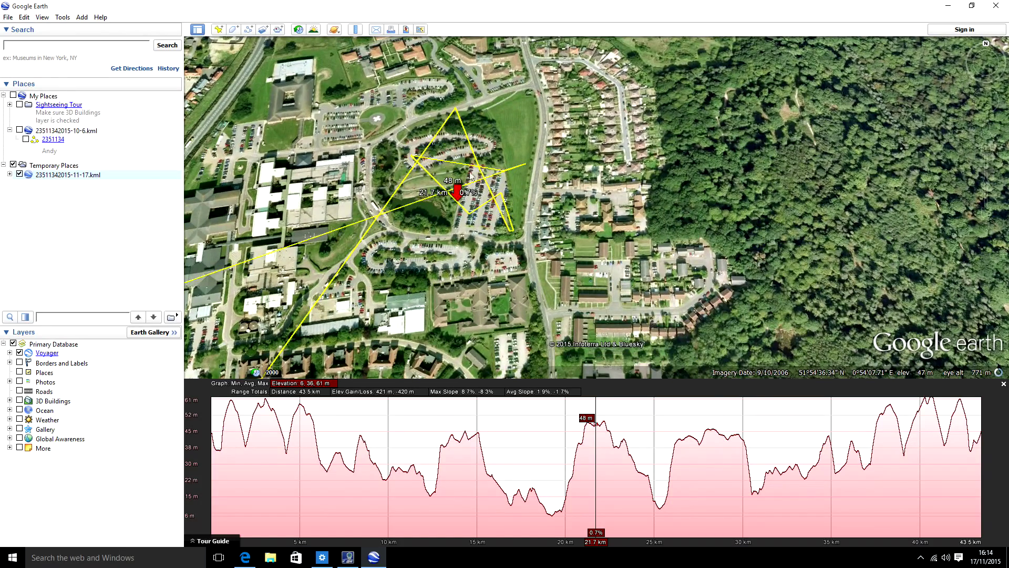
pyautogui.moveTo(484, 230); pyautogui.dragTo(440, 230)
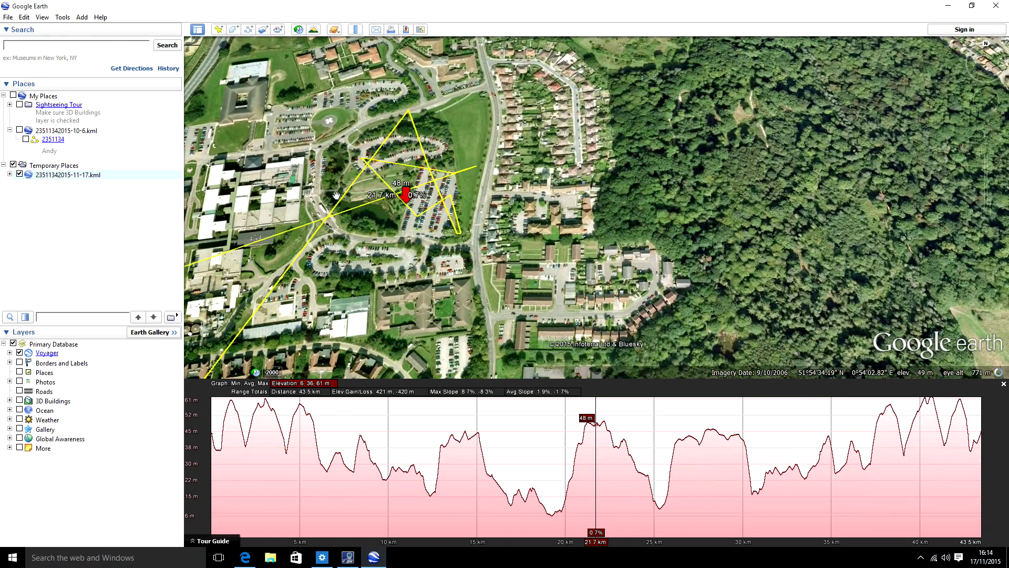
pyautogui.scroll(-2, 436, 247)
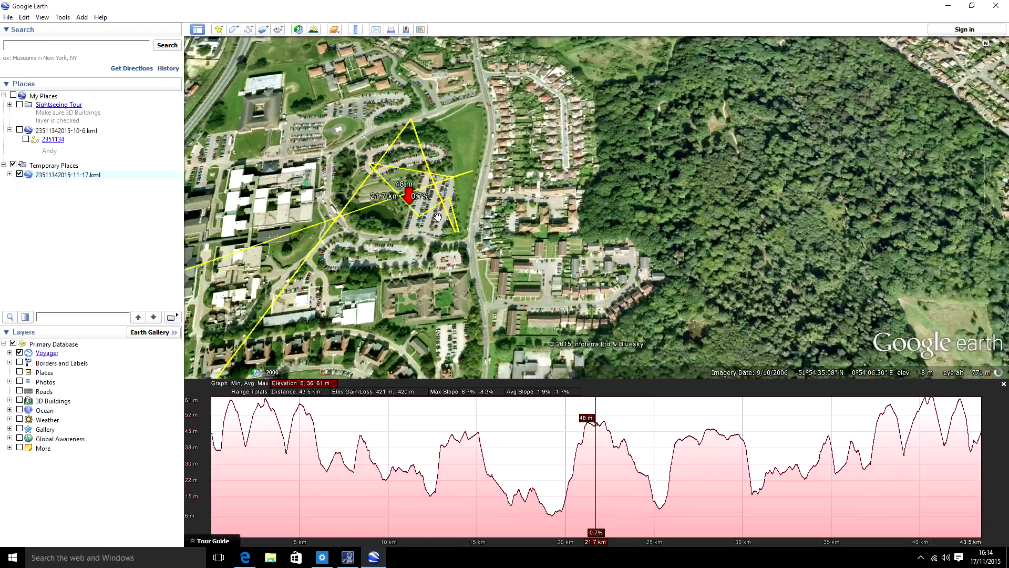
pyautogui.moveTo(436, 247); pyautogui.dragTo(481, 248)
pyautogui.scroll(-3, 481, 249)
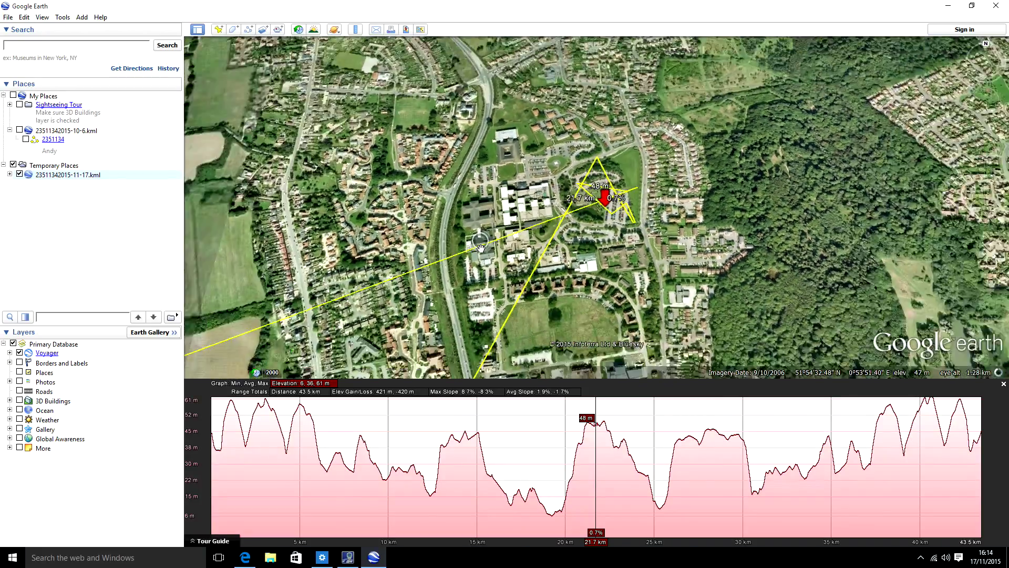
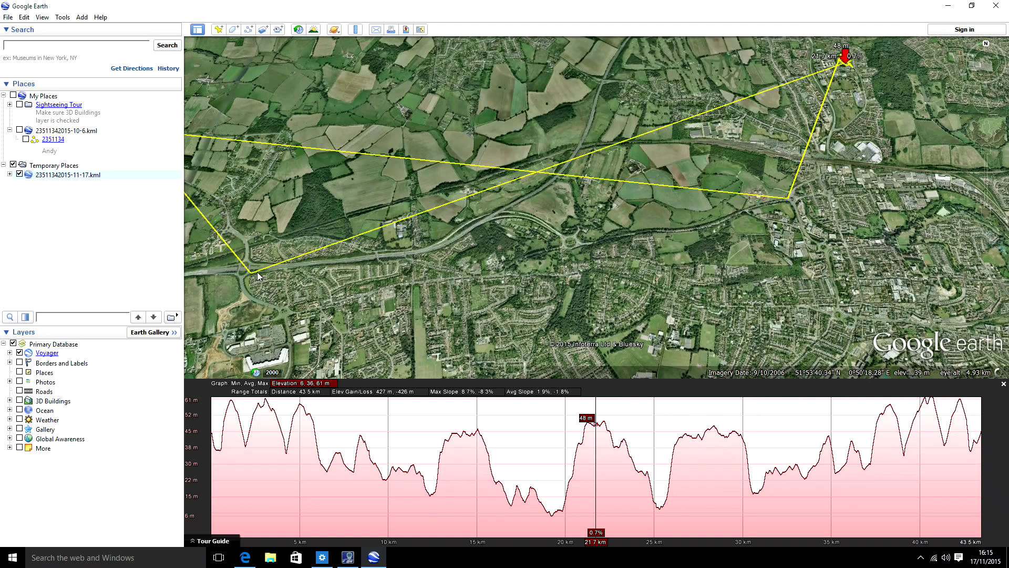
# Inspect the sharp corner of the track at the dual-carriageway junction on the city's western edge
pyautogui.moveTo(288, 282)
pyautogui.mouseDown()
pyautogui.moveTo(369, 282)
pyautogui.moveTo(427, 240)
pyautogui.mouseUp()
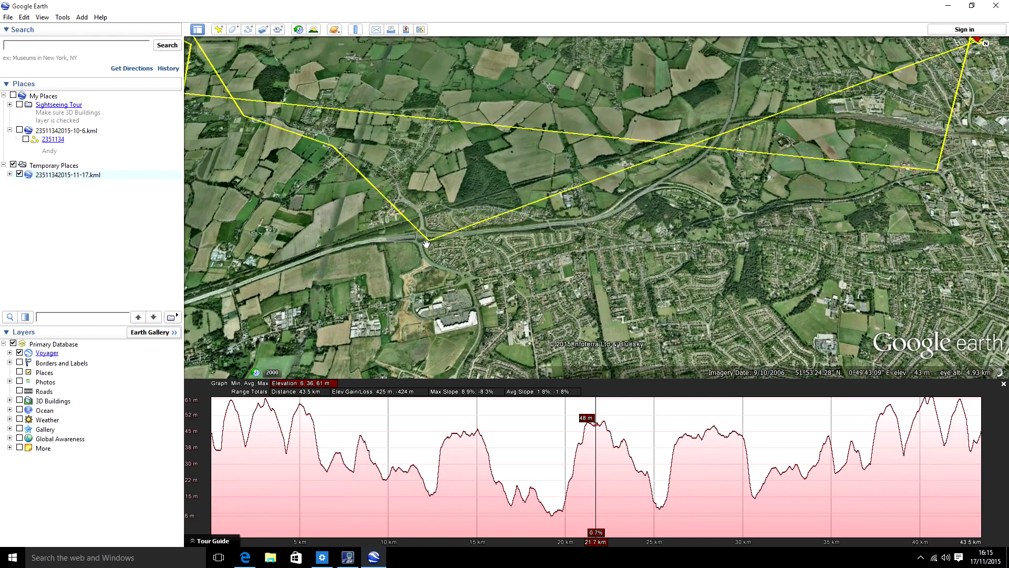
pyautogui.scroll(3, 416, 244)
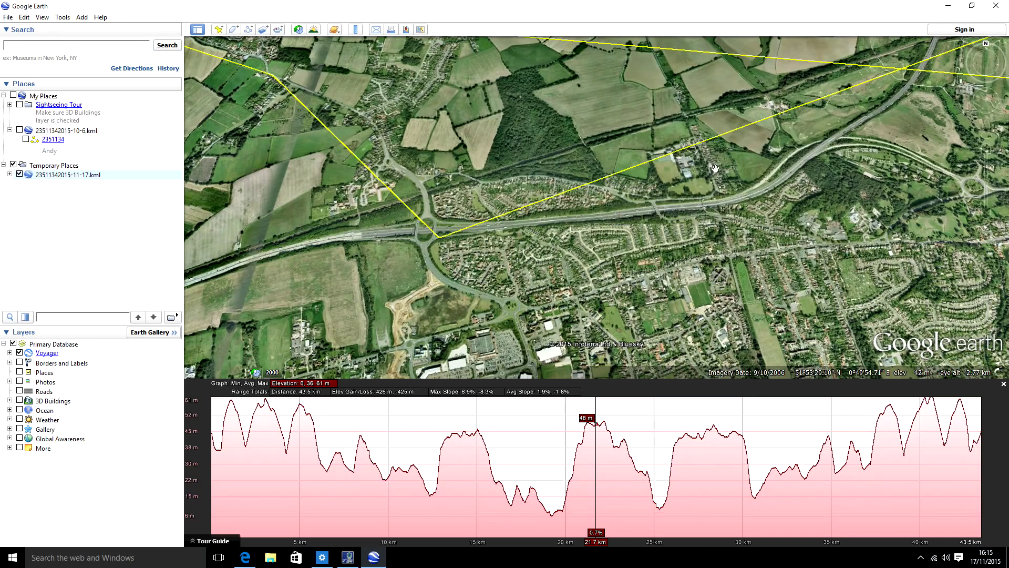
# Follow the track north-west from the dual-carriageway junction over the farmland, ending with the whole route in view
pyautogui.moveTo(499, 261); pyautogui.dragTo(573, 244)
pyautogui.moveTo(361, 202); pyautogui.dragTo(554, 289)
pyautogui.moveTo(342, 173); pyautogui.dragTo(415, 189)
pyautogui.scroll(-5, 415, 190)
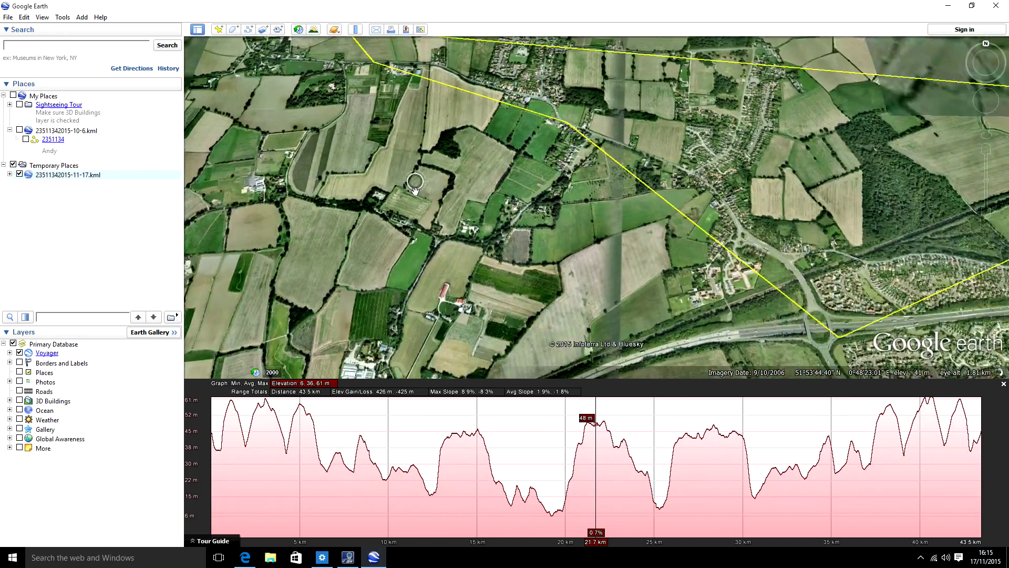
pyautogui.scroll(-2, 415, 190)
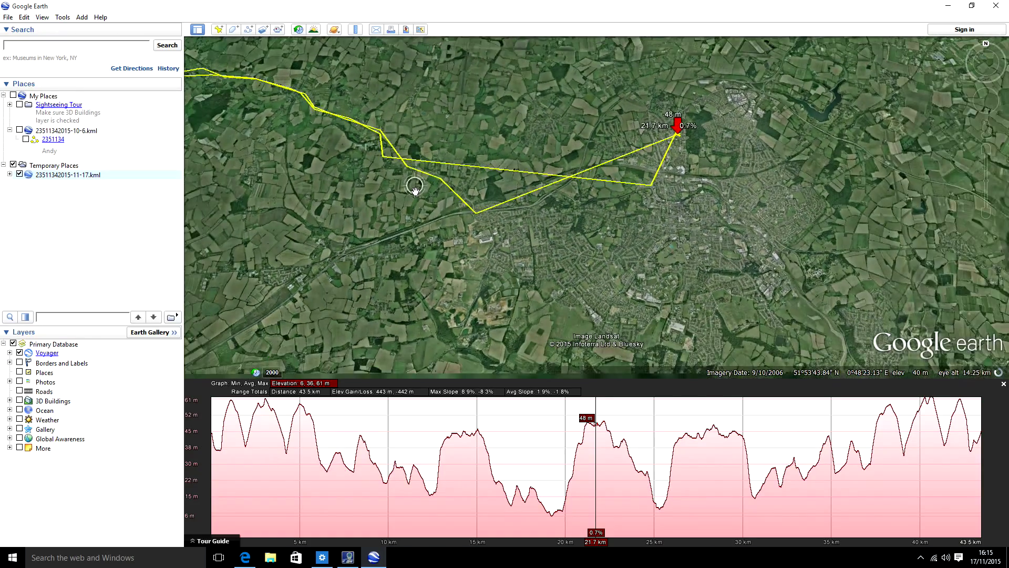
pyautogui.moveTo(413, 187)
pyautogui.mouseDown()
pyautogui.moveTo(451, 218)
pyautogui.moveTo(525, 212)
pyautogui.mouseUp()
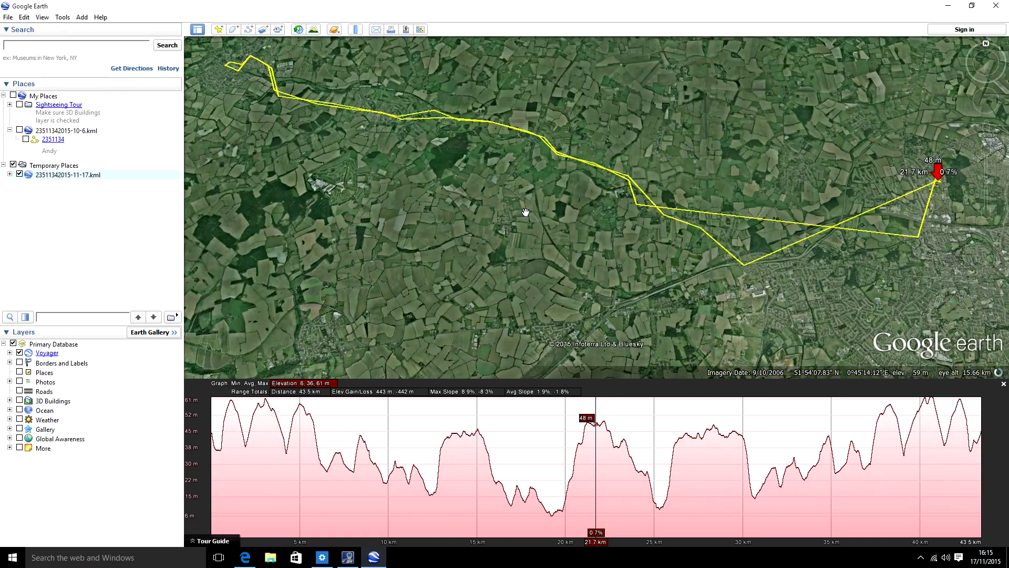
pyautogui.scroll(-2, 525, 211)
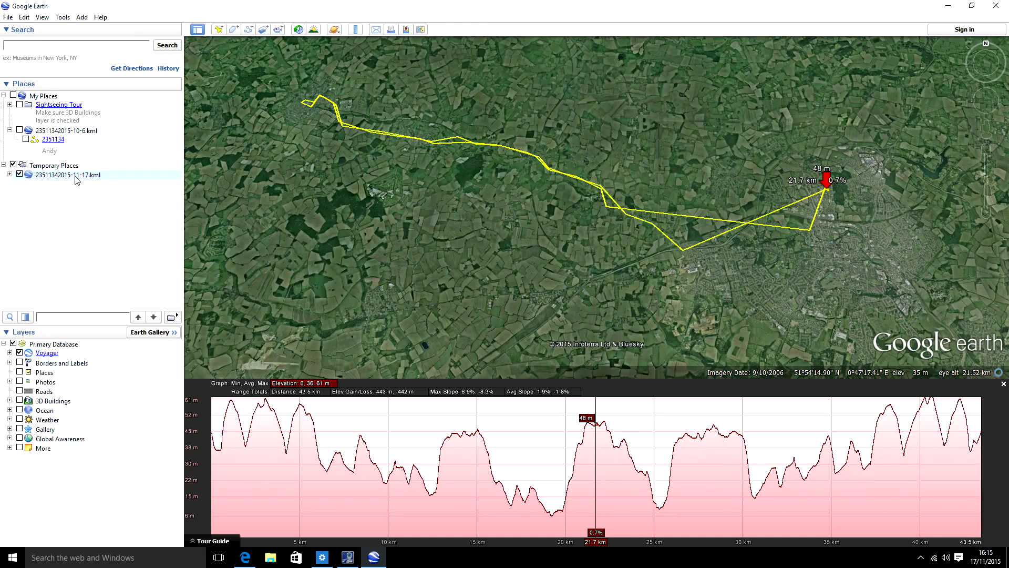
# Review the line color, width and opacity settings in the properties of the 2015-11-17 KML track in Temporary Places
pyautogui.rightClick(51, 174)
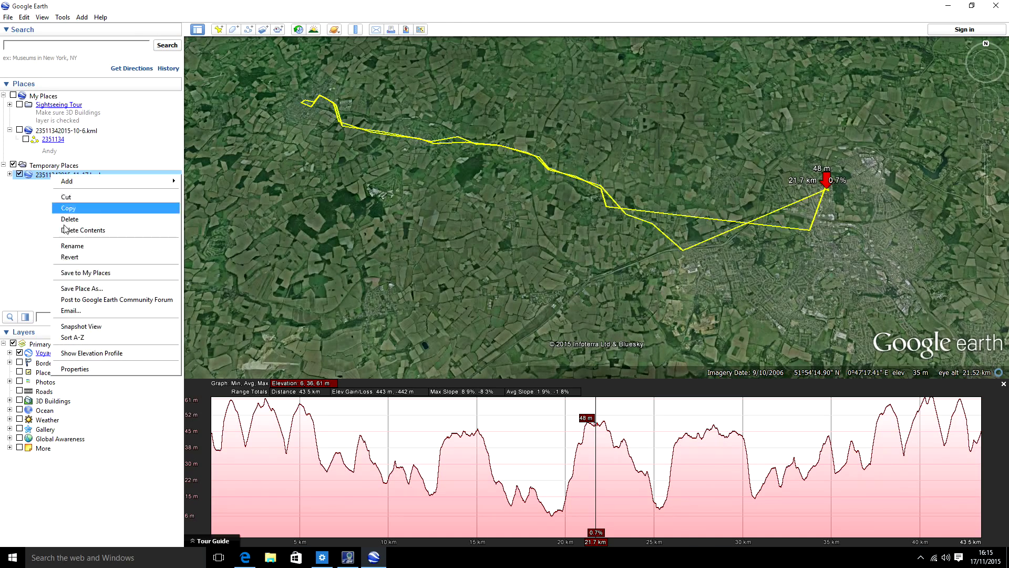
pyautogui.click(75, 368)
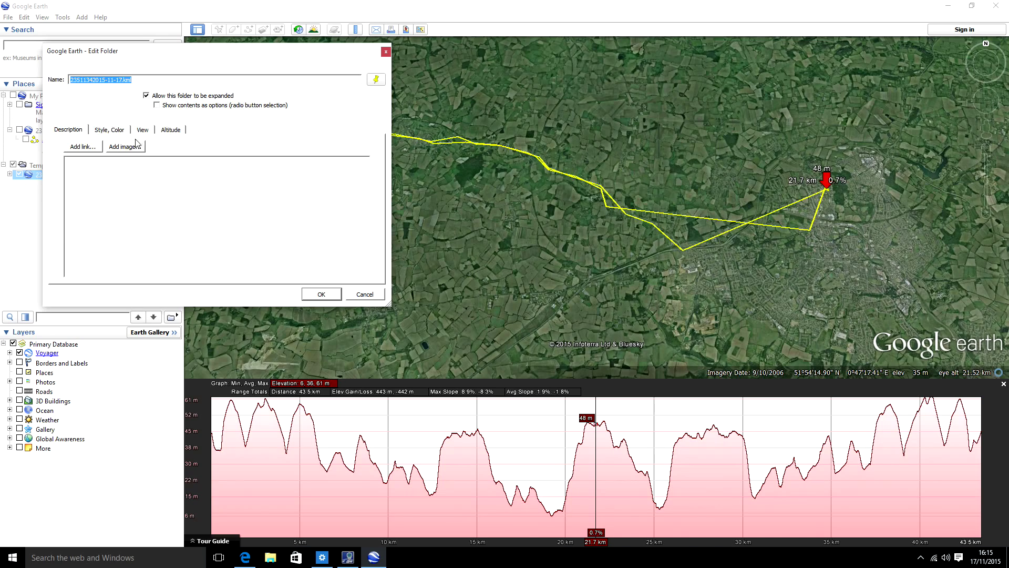
pyautogui.click(111, 131)
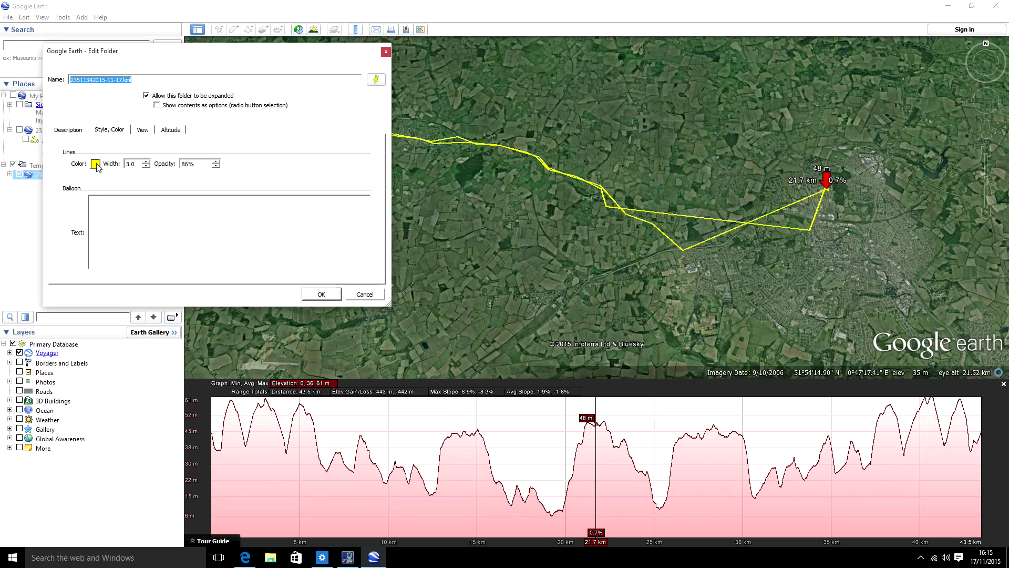
pyautogui.click(325, 293)
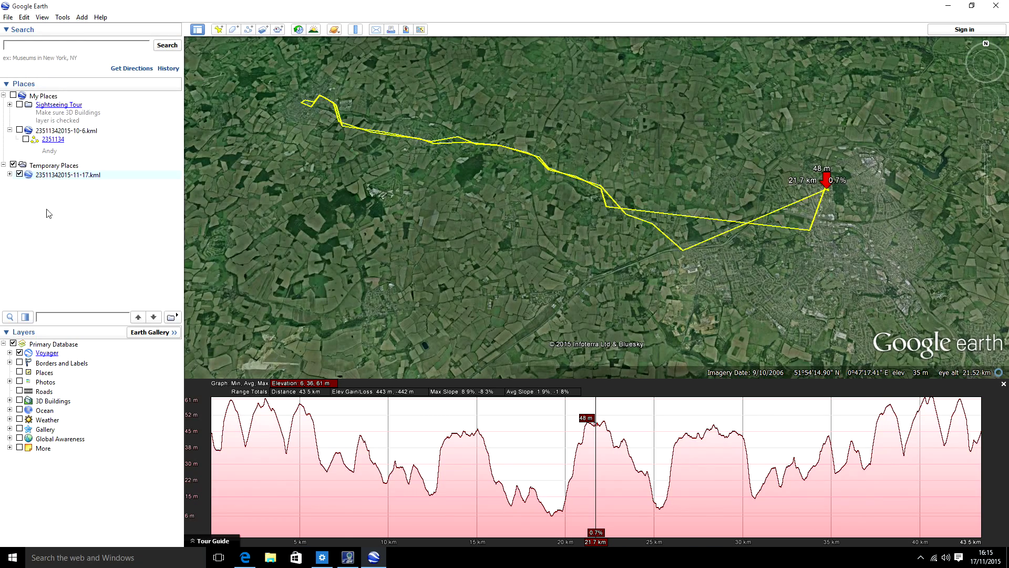
pyautogui.rightClick(67, 179)
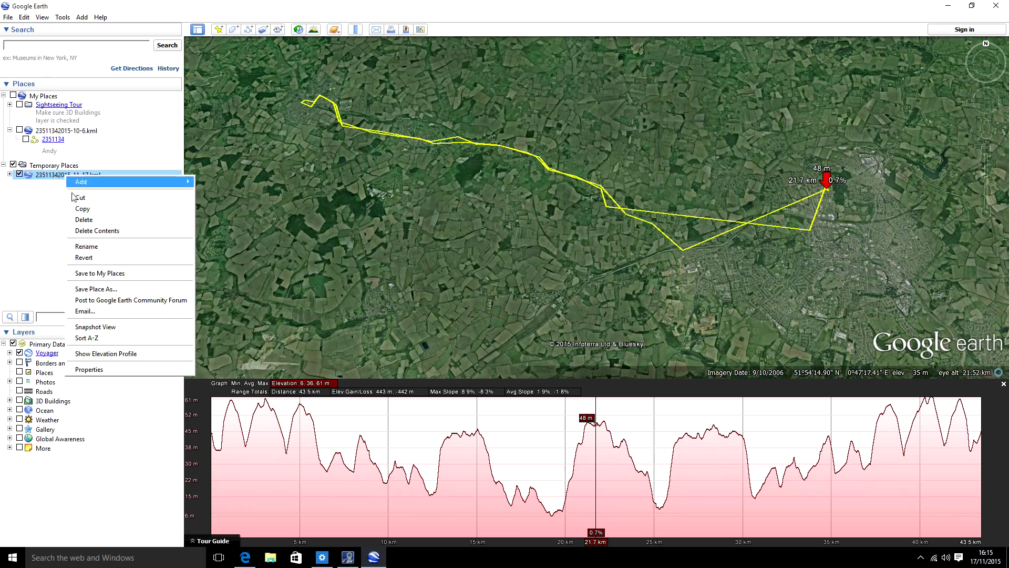
pyautogui.click(103, 373)
pyautogui.click(110, 129)
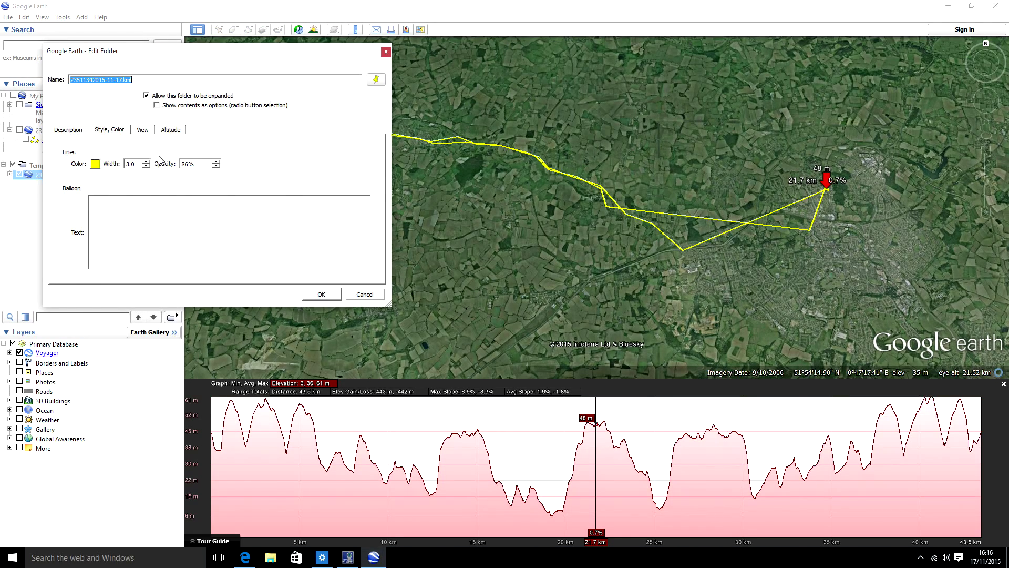
pyautogui.click(321, 295)
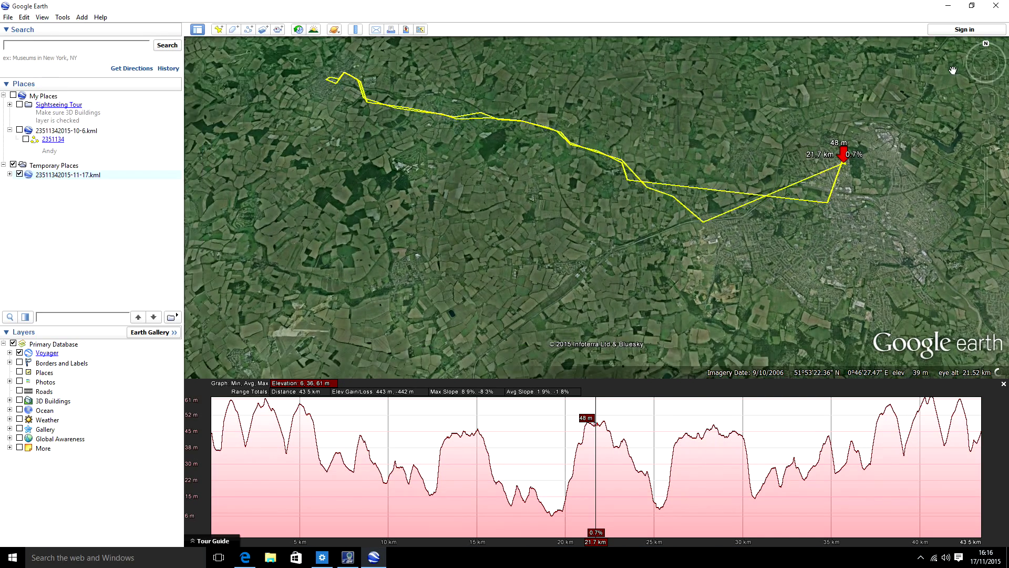
# Tilt the map to an oblique perspective that shows the whole track together with the surrounding coastline
pyautogui.click(987, 96)
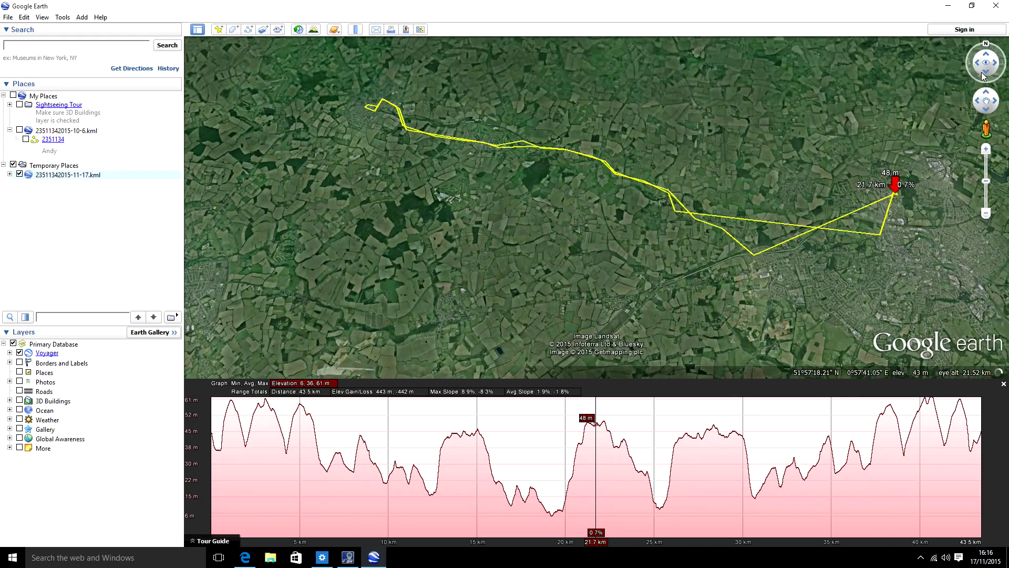
pyautogui.click(985, 72)
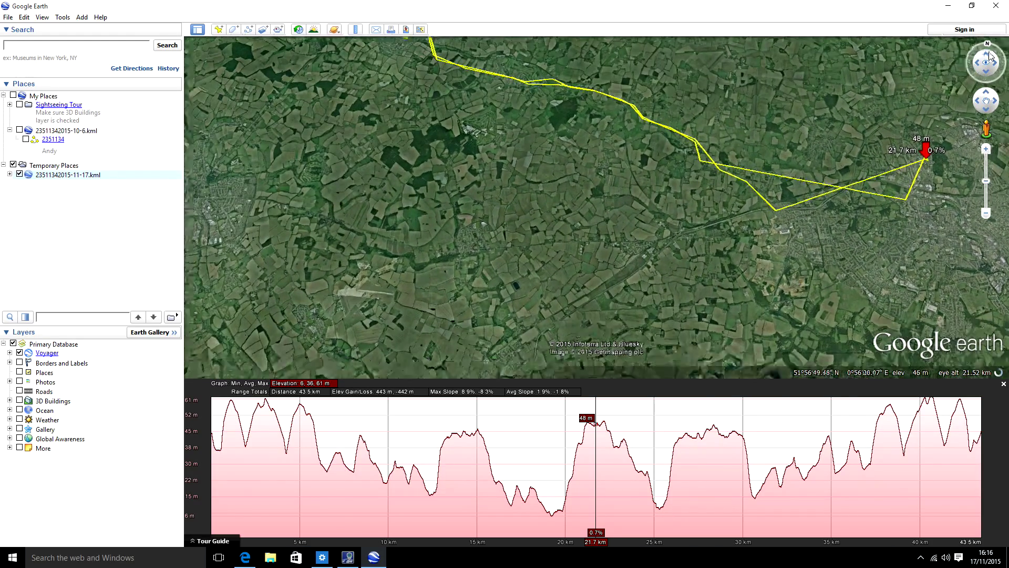
pyautogui.click(989, 55)
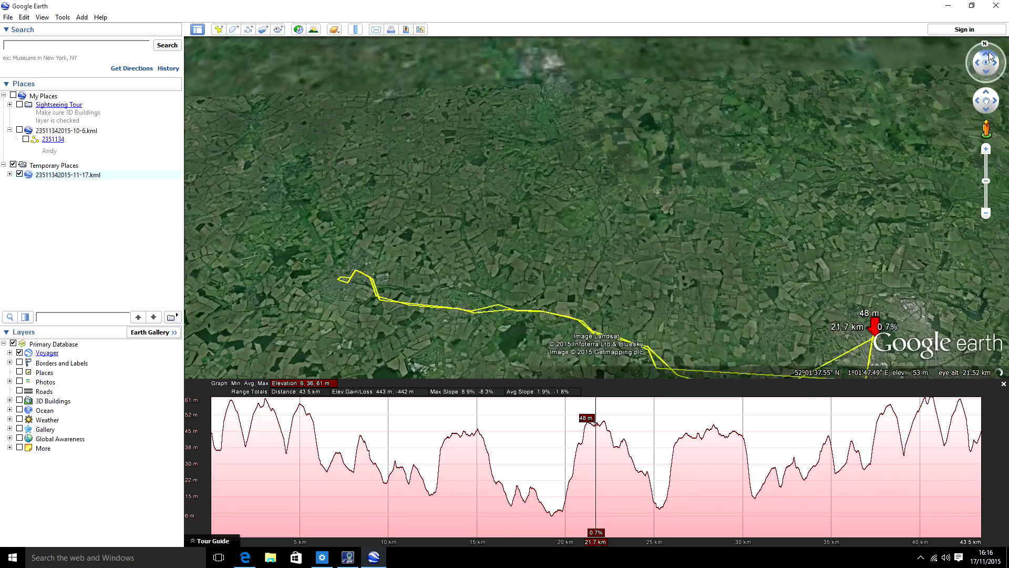
pyautogui.moveTo(990, 55); pyautogui.dragTo(989, 52)
pyautogui.moveTo(593, 266); pyautogui.dragTo(590, 141)
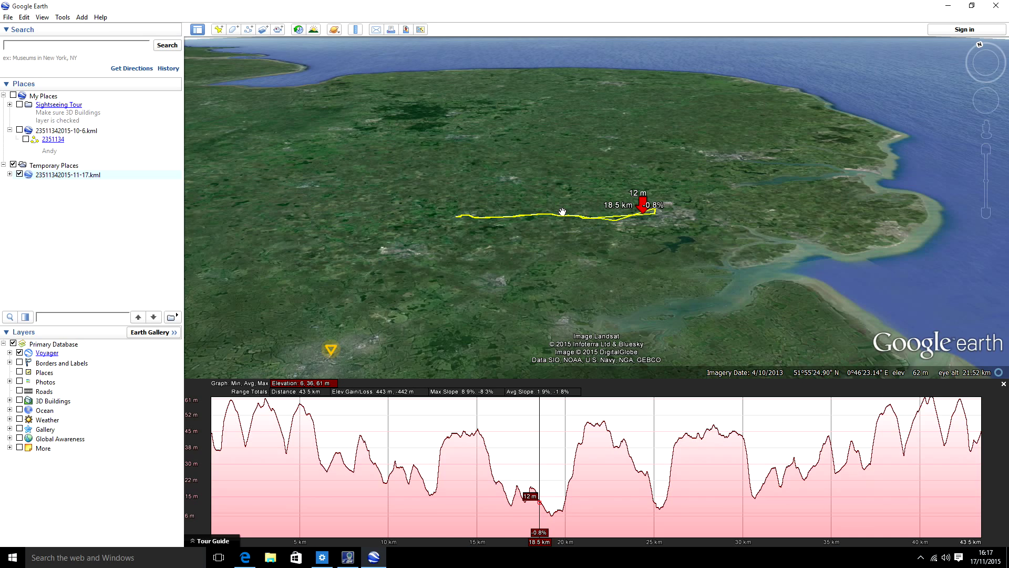
# Switch to Hytera-GPS to check the radio's latest triggered location reports, and minimize it to return to Google Earth
pyautogui.click(347, 559)
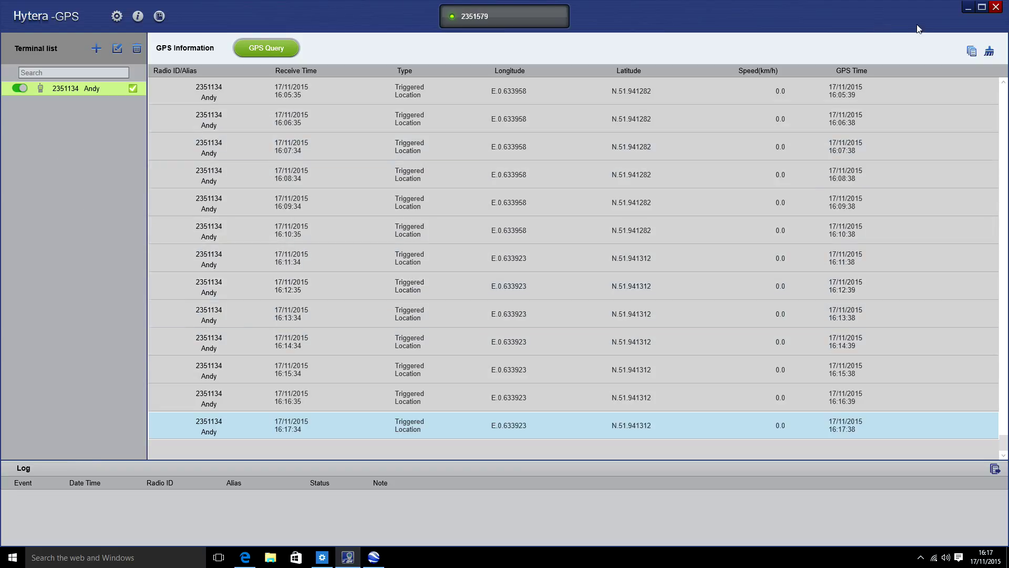
pyautogui.click(967, 8)
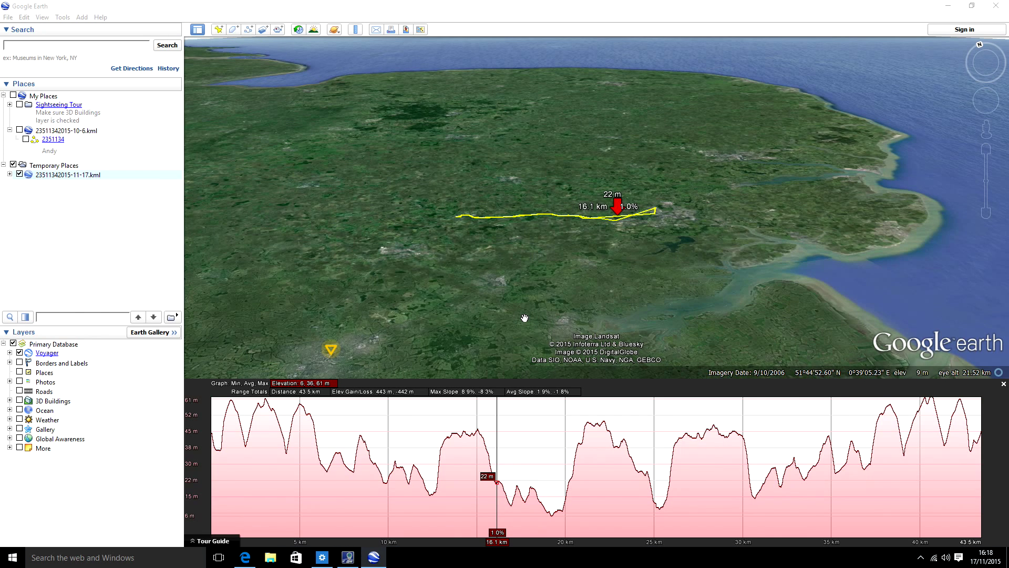